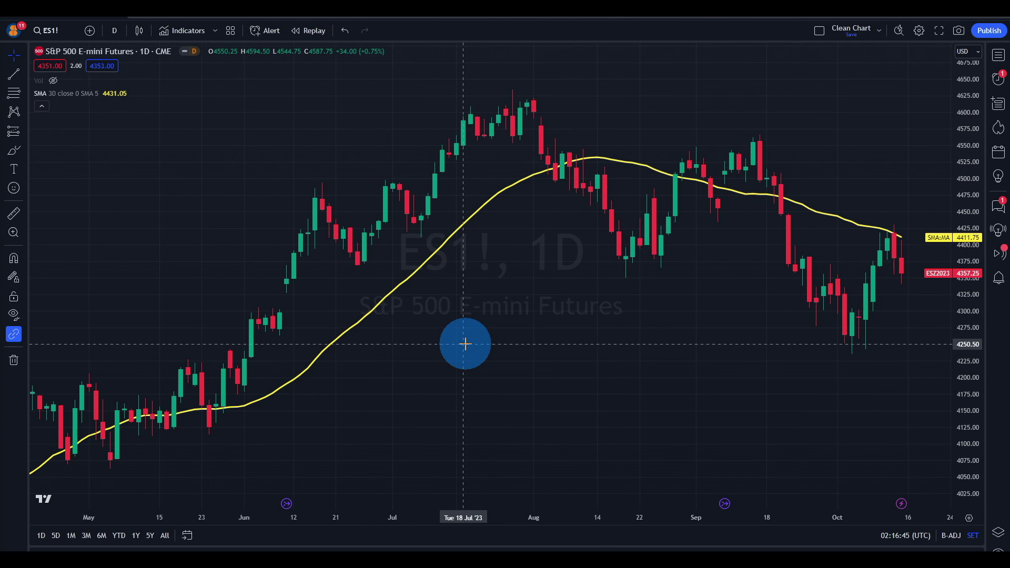
- Replace the 30-period SMA with a Linear Regression Channel (30, close, 2, 2) on the chart
left_click(280, 319)
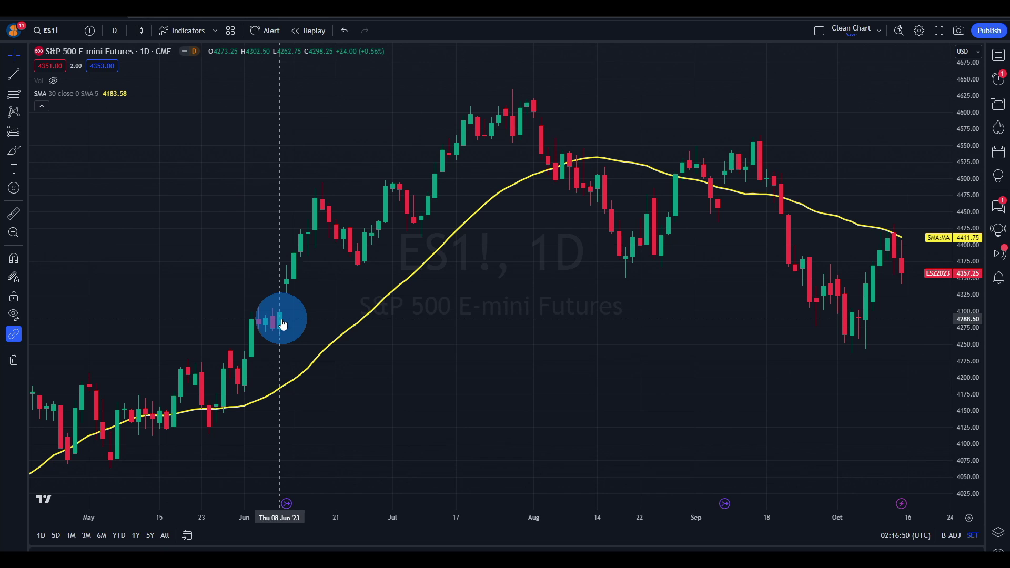
left_click(304, 375)
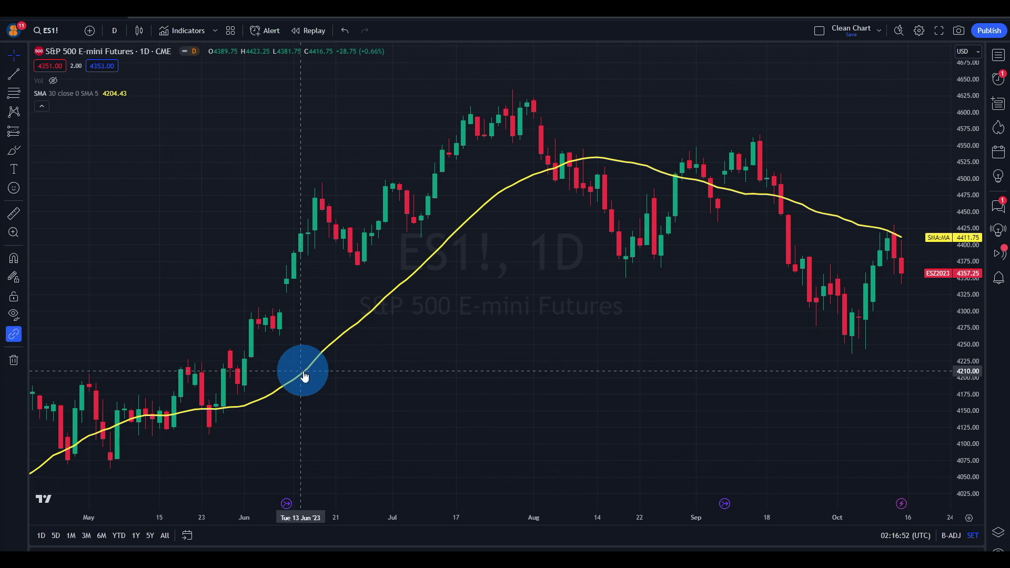
left_click_drag(300, 378, 627, 166)
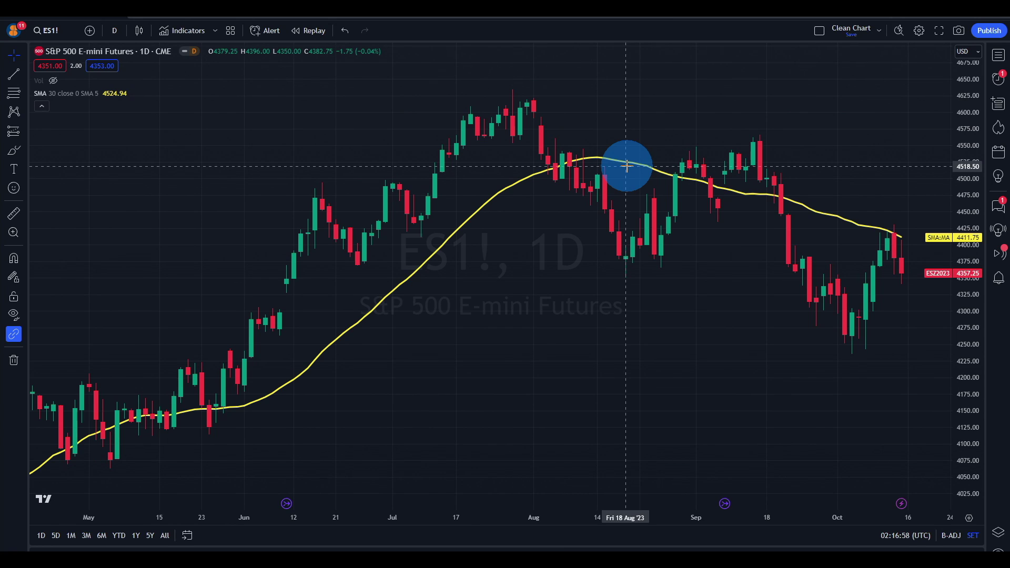
left_click_drag(627, 166, 368, 263)
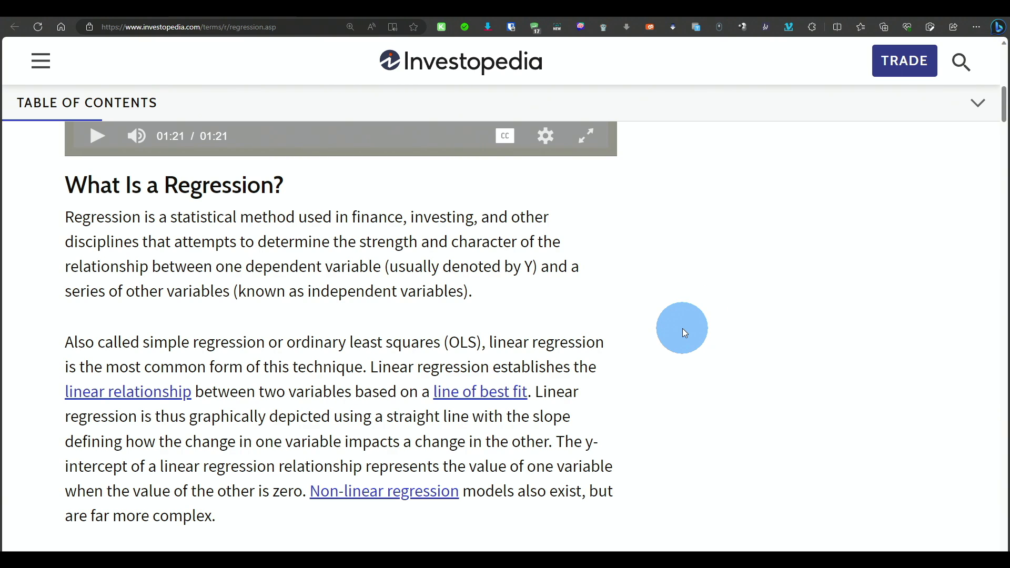
- Scroll the 'What Is a Regression?' article down to its Key Takeaways section
scroll(683, 329, "down", 5)
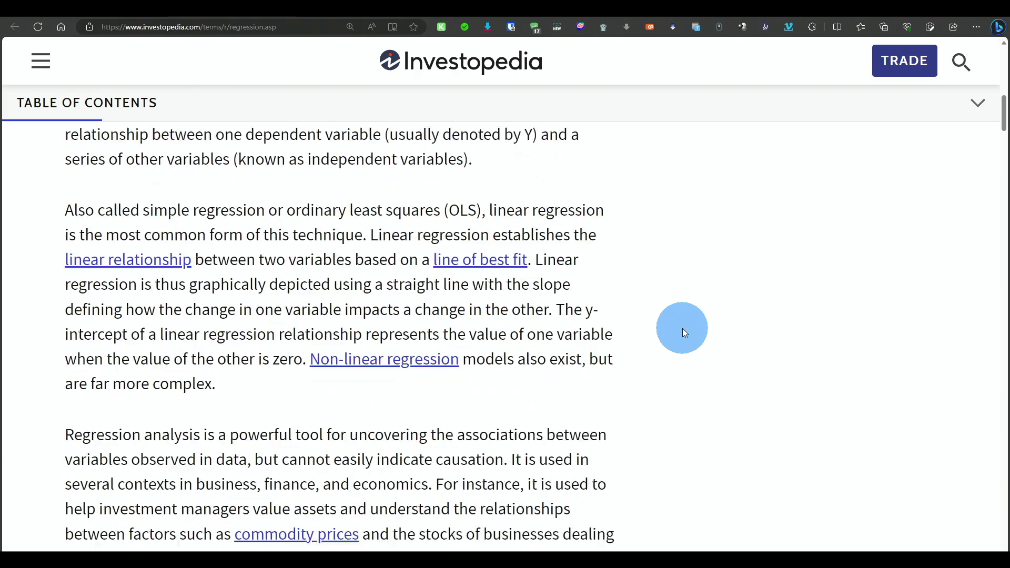
scroll(683, 332, "down", 6)
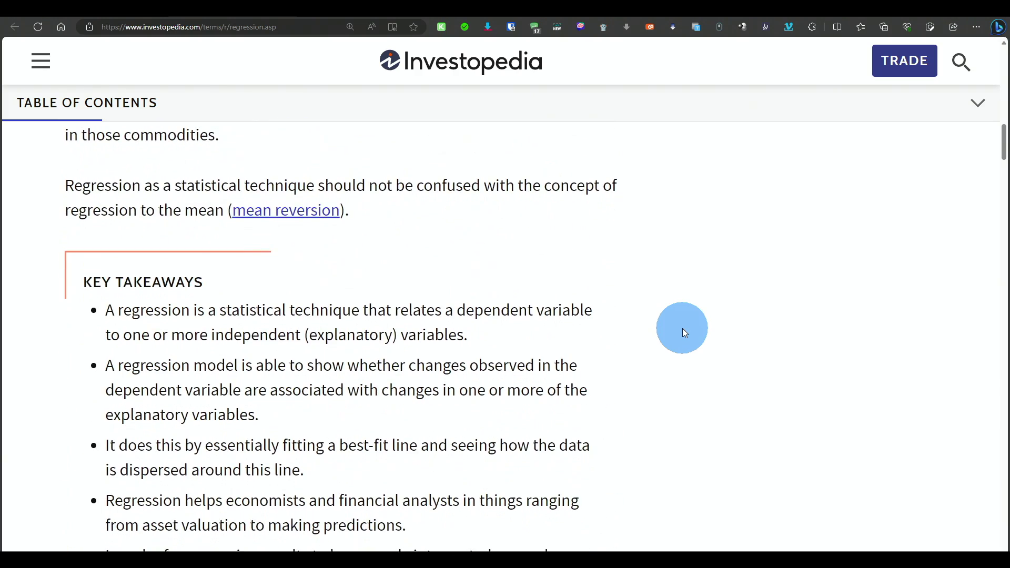
scroll(683, 328, "down", 4)
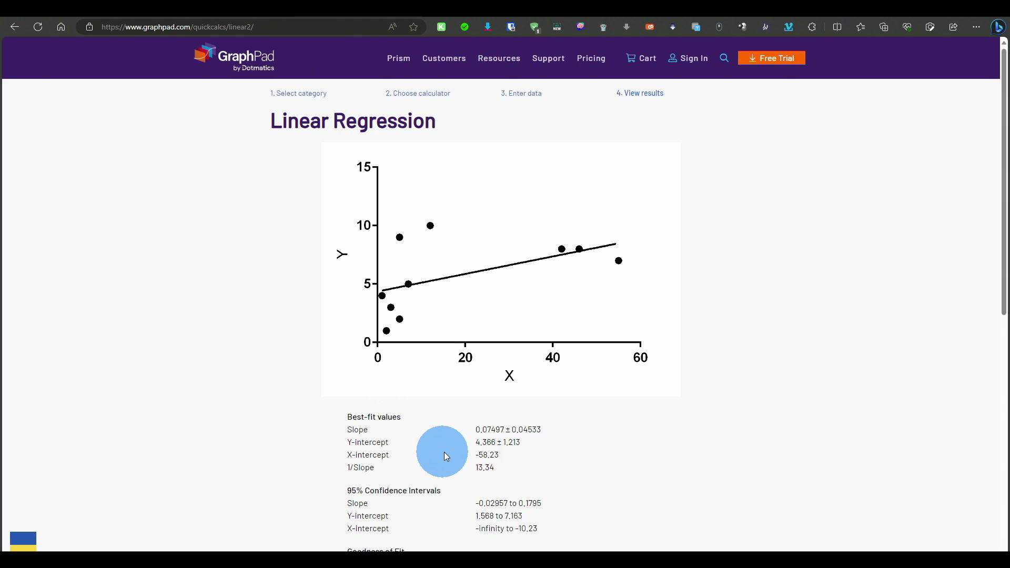
scroll(469, 446, "down", 5)
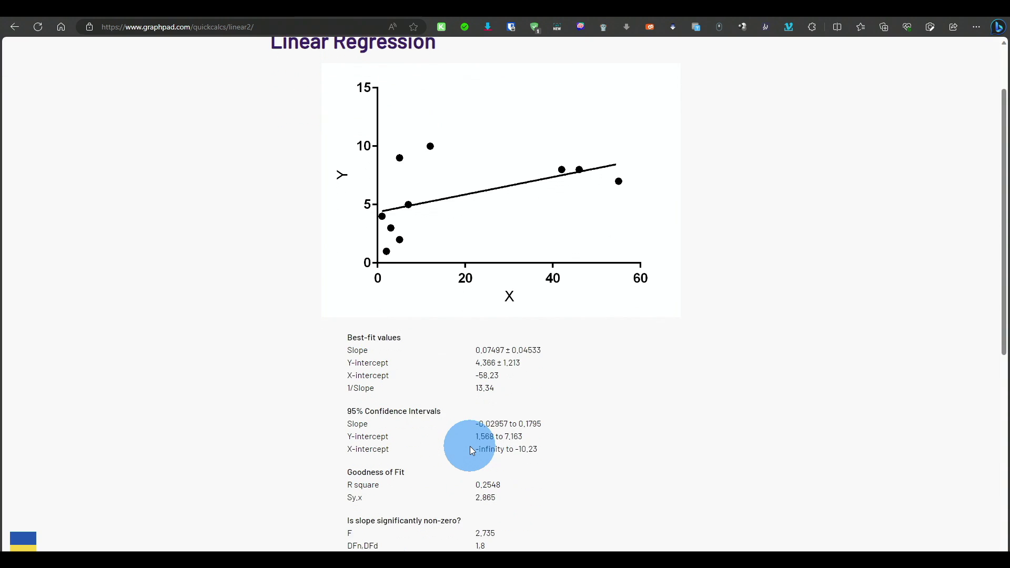
scroll(471, 448, "up", 3)
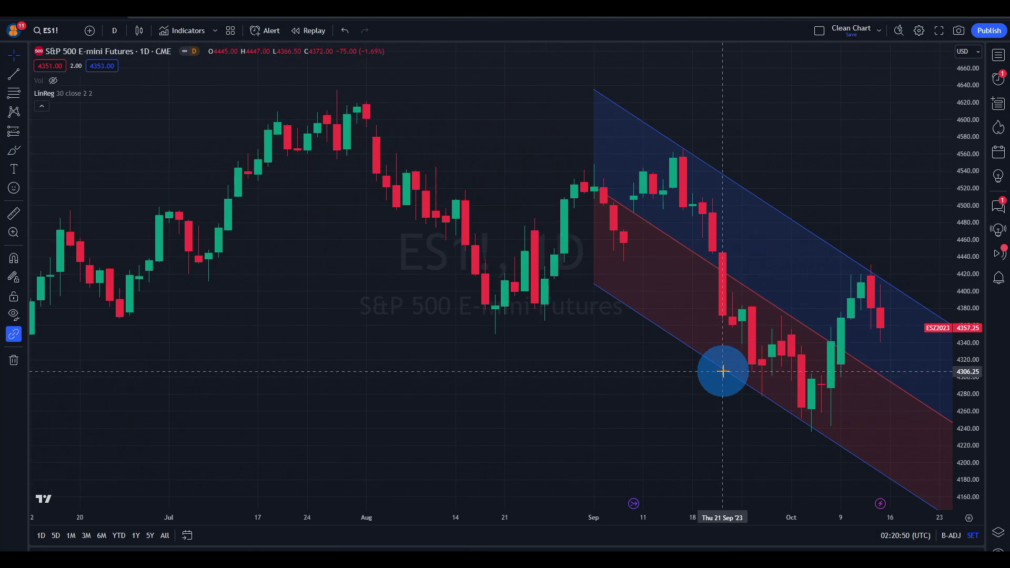
- Zoom in on the regression-channel chart with the mouse wheel
scroll(723, 371, "up", 5)
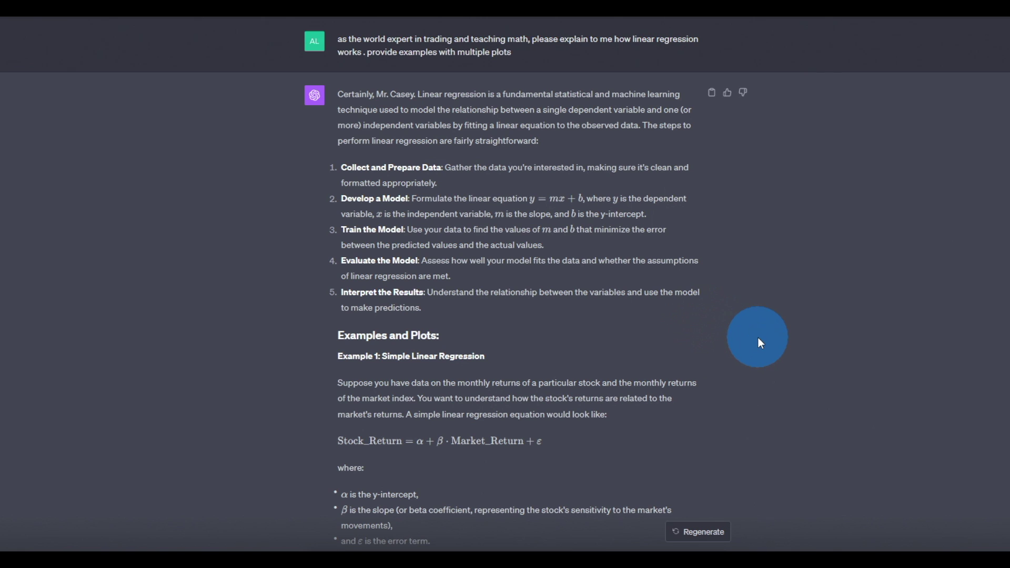
- Scroll the ChatGPT conversation down to the EasyLanguage mean-reversion code block
scroll(758, 345, "down", 8)
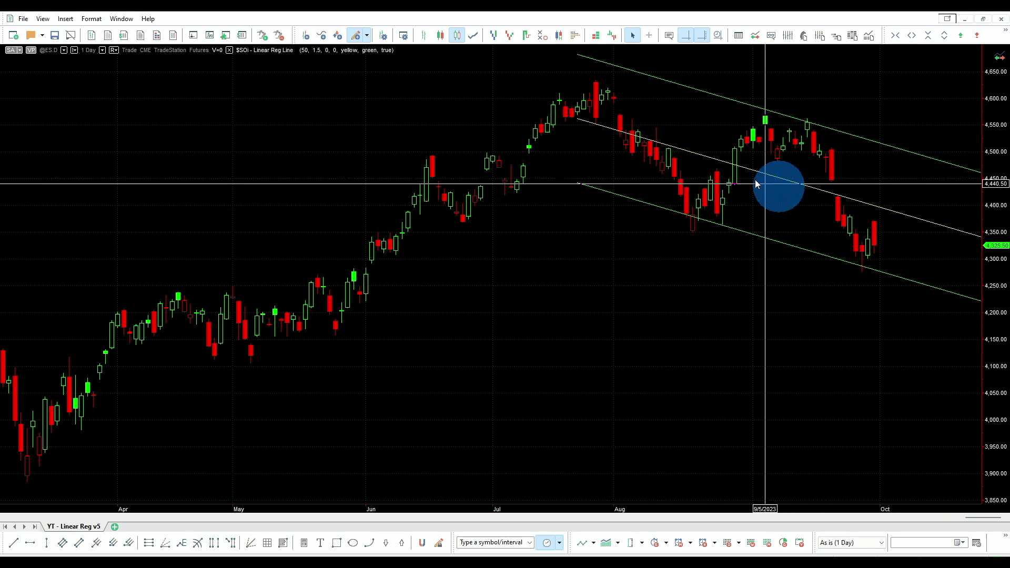
- Change the Linear Reg Line study's EndDate_YYMMDD input to 230925 and apply it
double_click(611, 137)
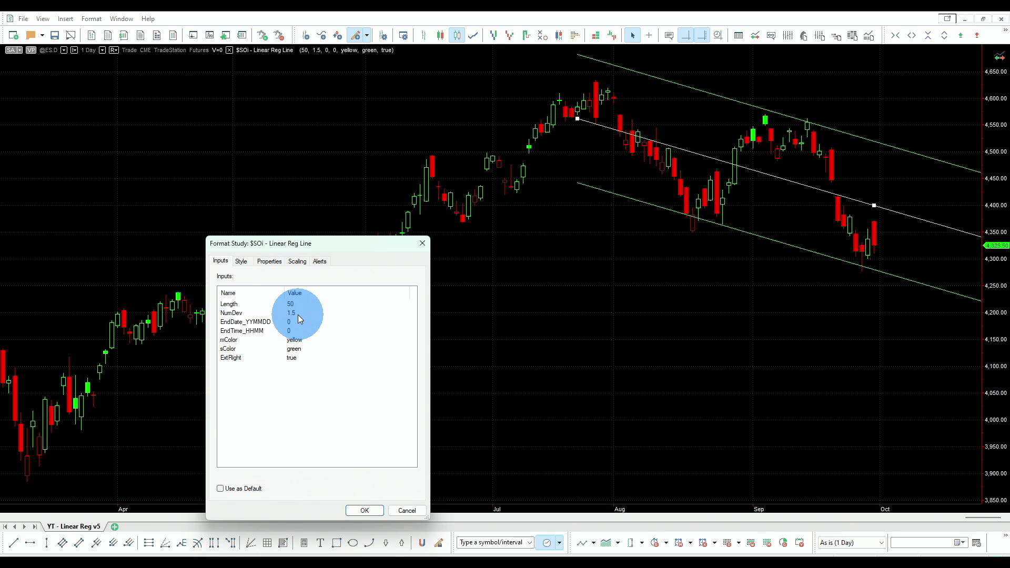
left_click(844, 260)
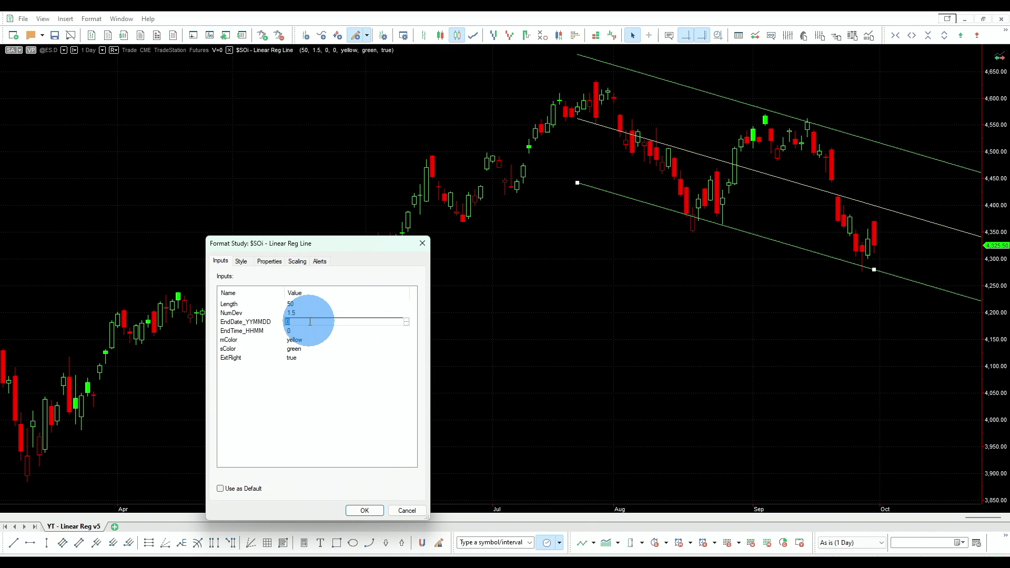
type("230925")
key("Return")
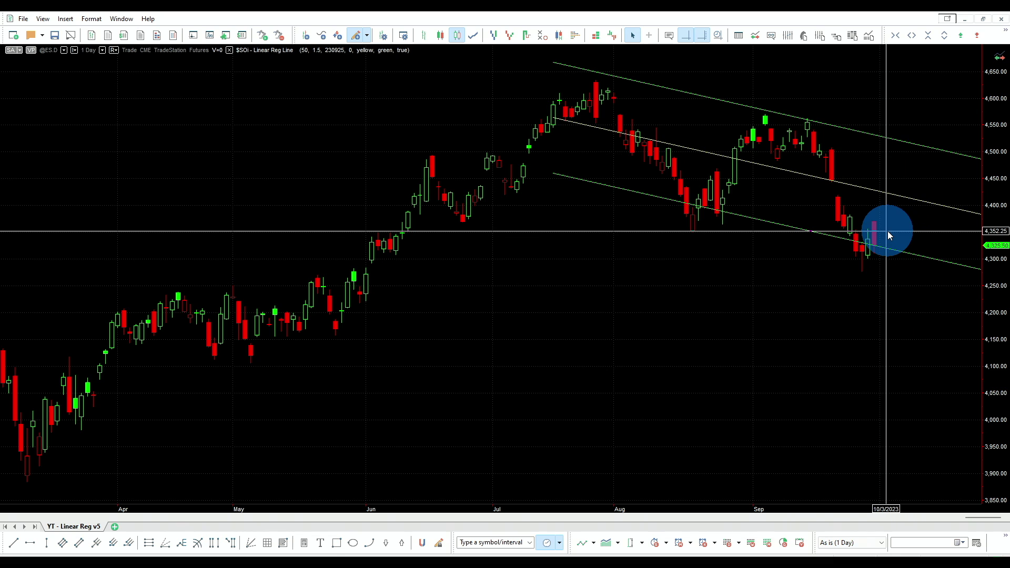
left_click_drag(888, 235, 882, 207)
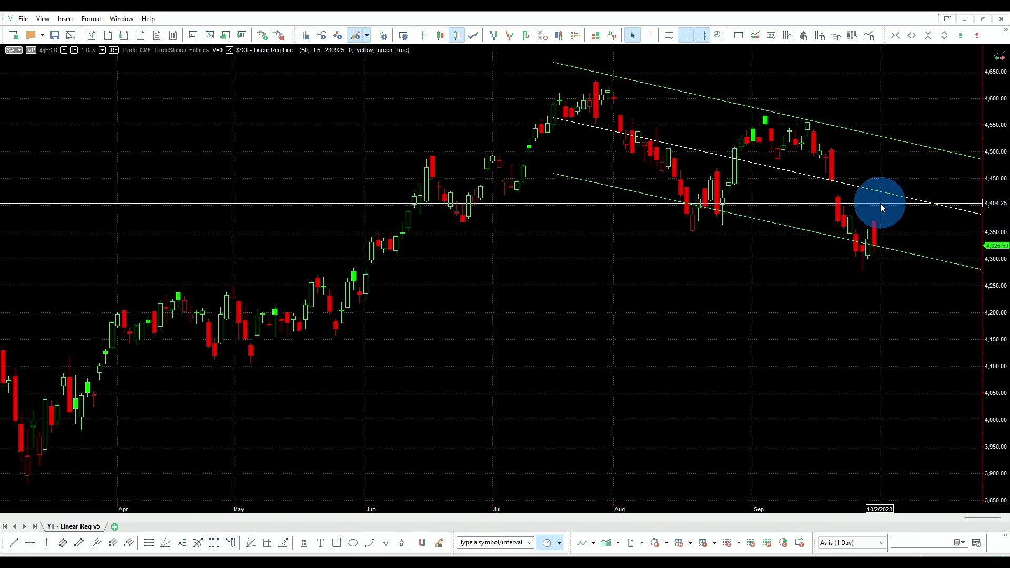
left_click_drag(882, 207, 795, 286)
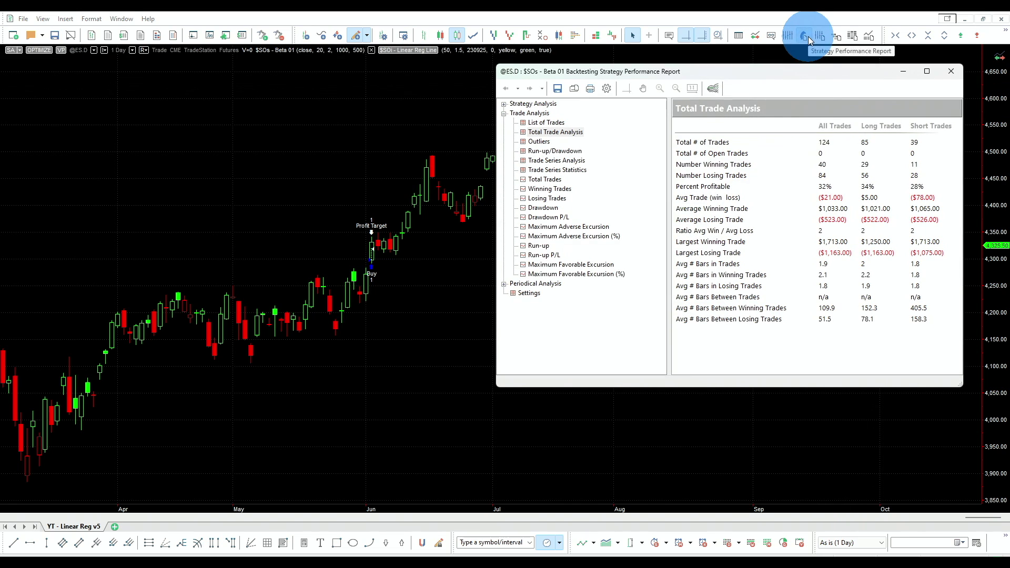
left_click(812, 158)
left_click(813, 174)
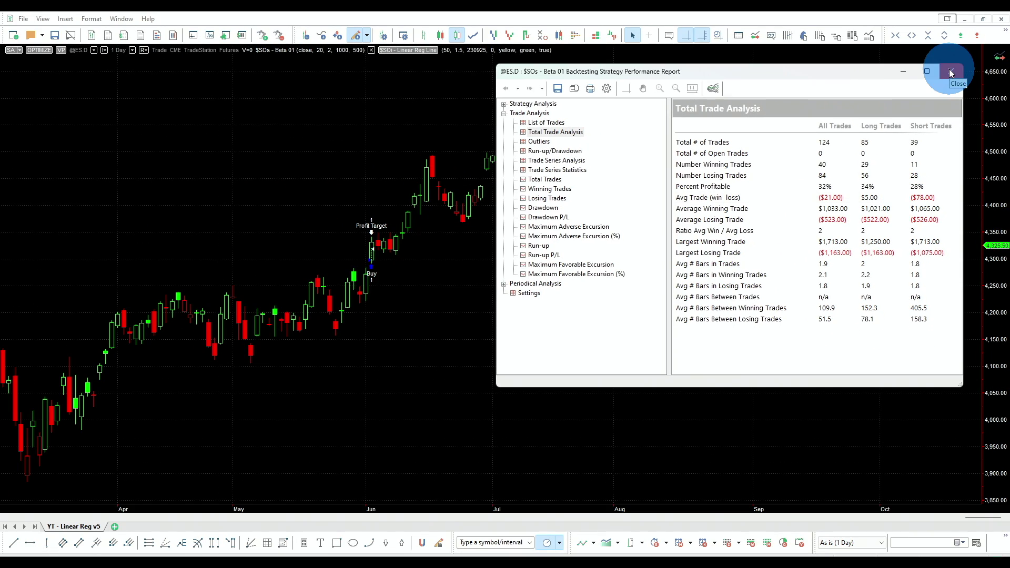
left_click(951, 74)
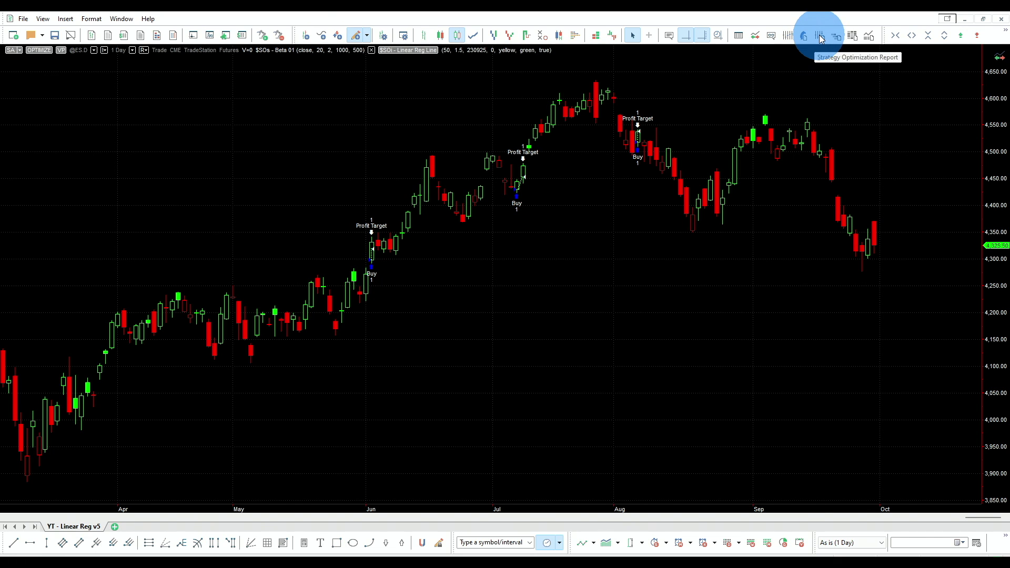
- Review the LookBackLength and StdDevMultiplier ranges and launch the exhaustive 16,000-combination optimization
left_click(822, 38)
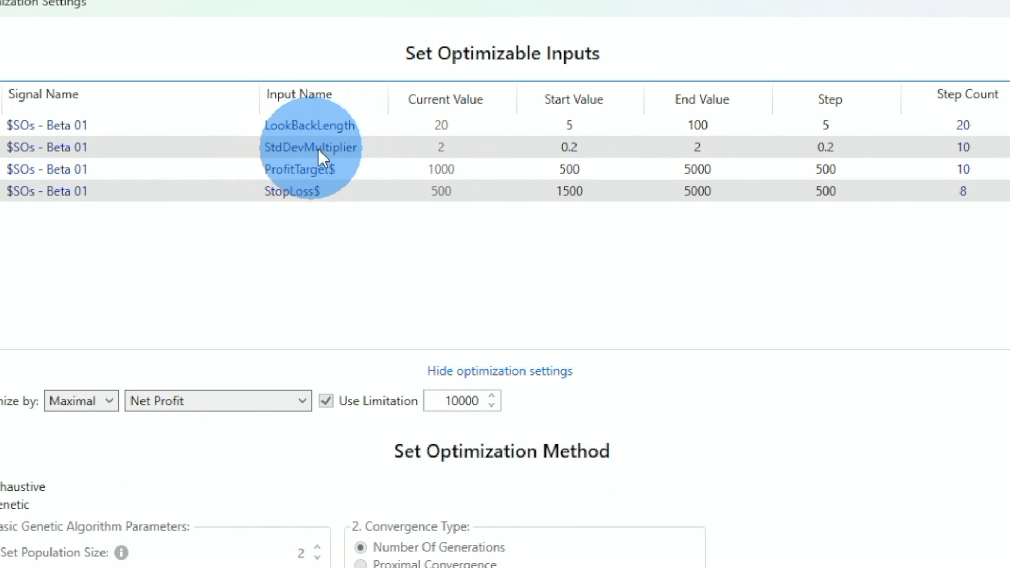
left_click(551, 151)
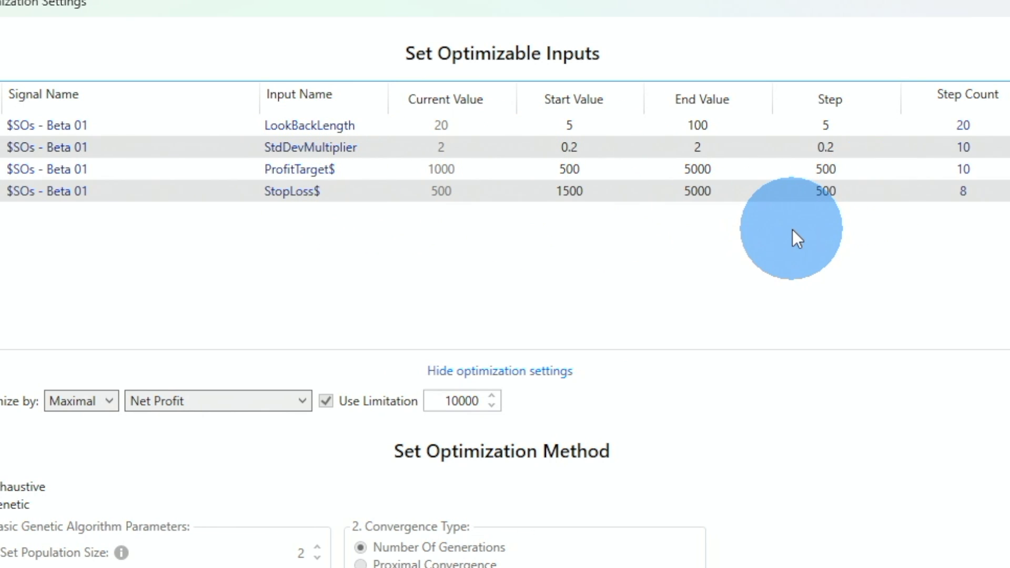
left_click(600, 125)
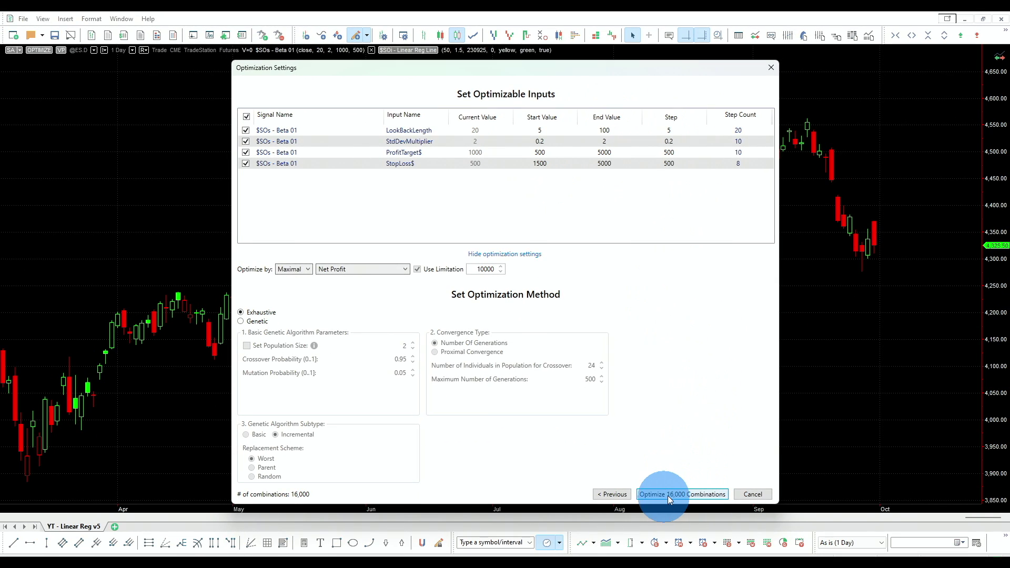
left_click(695, 494)
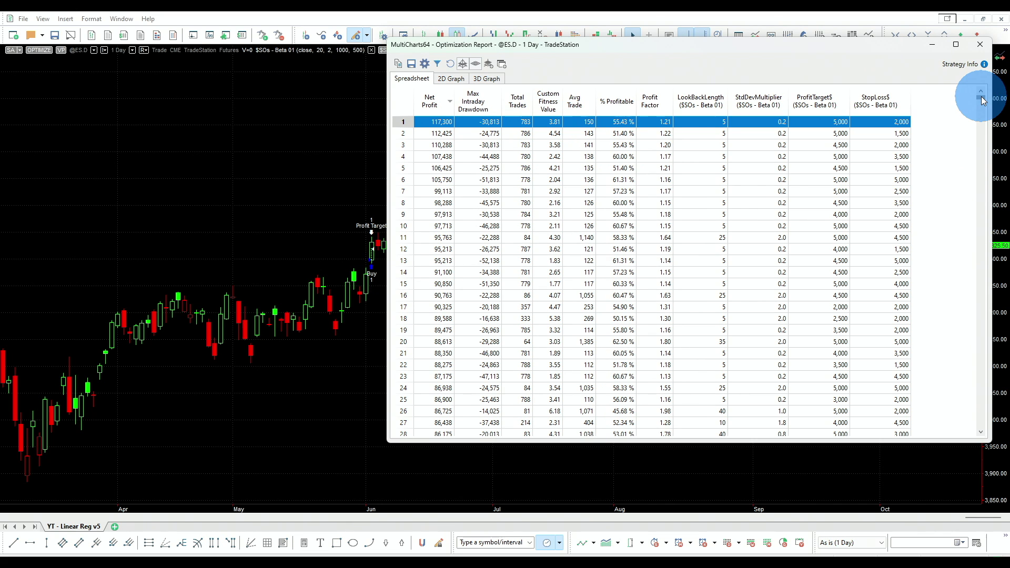
- Scroll through the optimization report and return to the top result row (5, 0.2, 5000, 2000)
left_click_drag(982, 100, 982, 442)
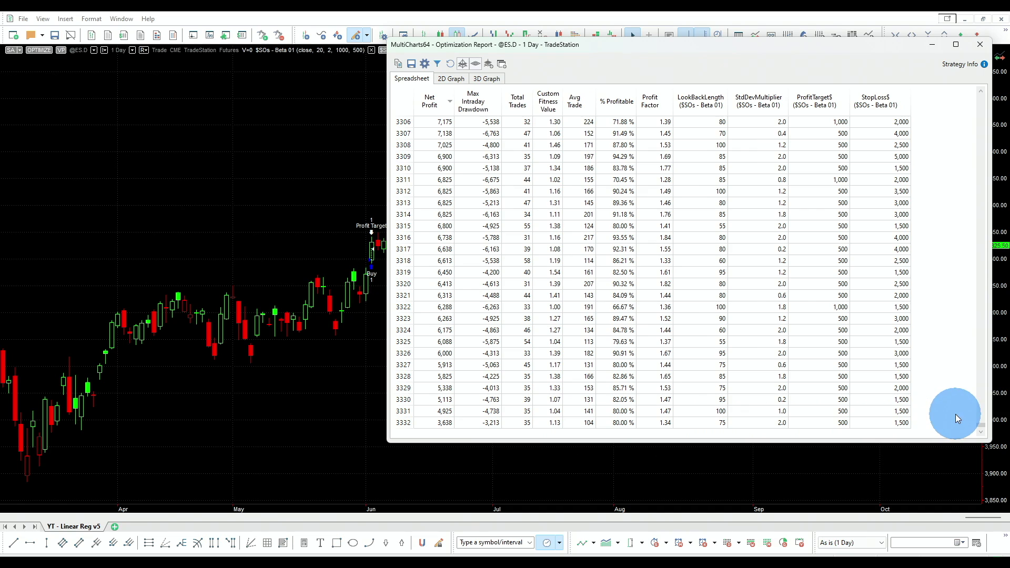
key("ctrl+Home")
left_click(495, 125)
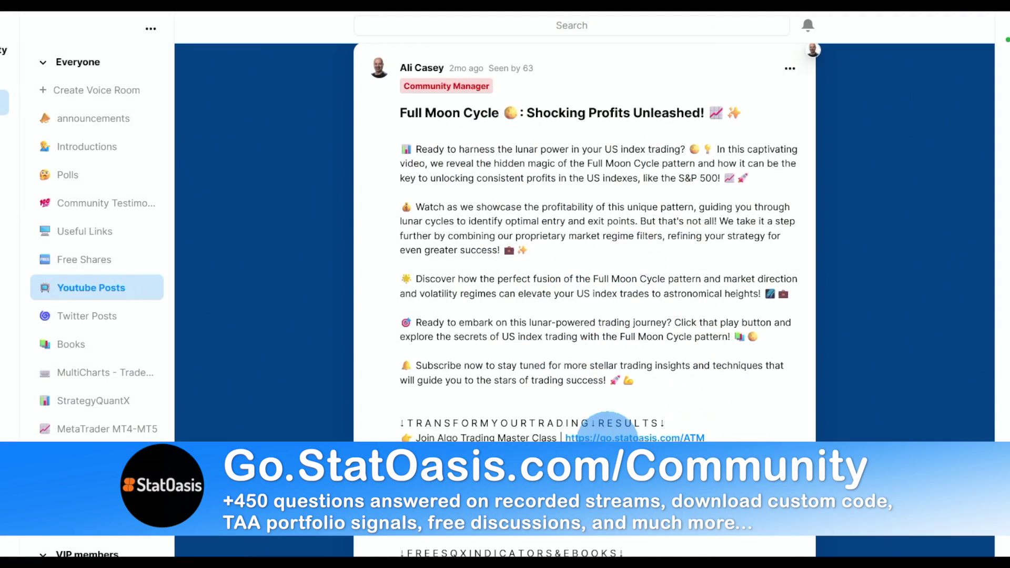
- Scroll the Full Moon Cycle post down to its music credits and embedded YouTube video
scroll(607, 263, "down", 15)
scroll(606, 432, "down", 6)
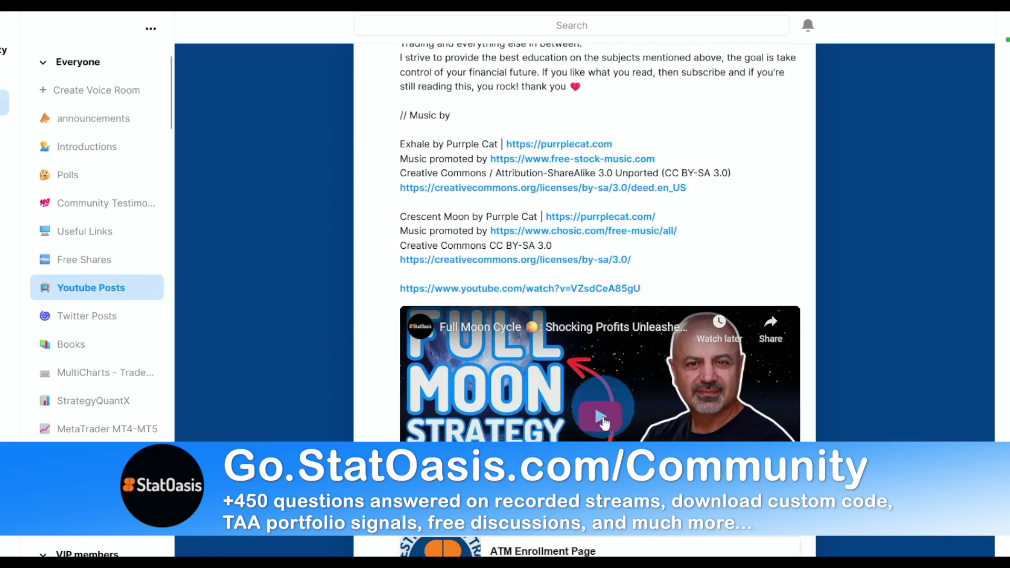
scroll(620, 381, "down", 5)
scroll(642, 444, "down", 2)
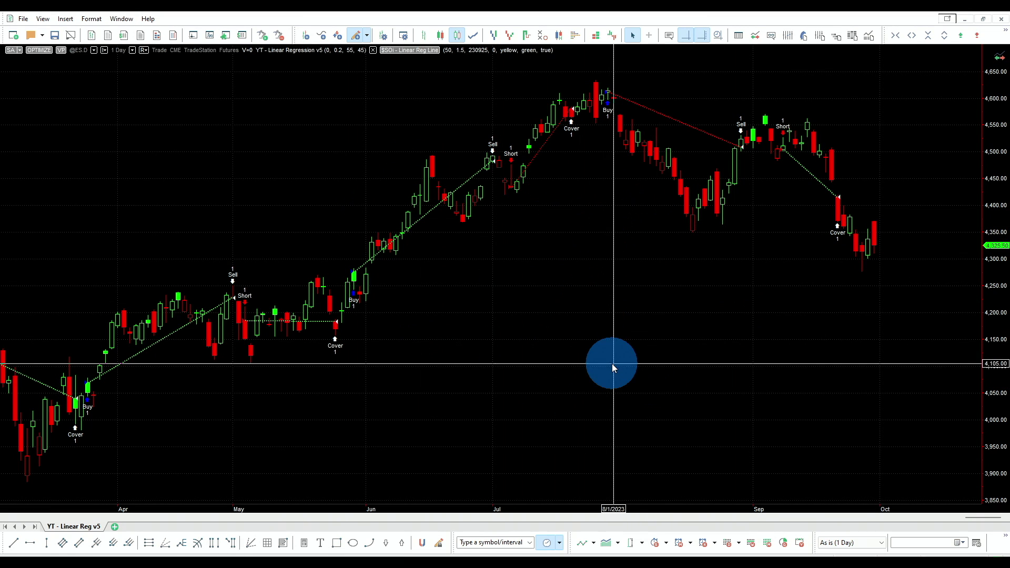
- Open the strategy optimization settings for Linear Regression v5
left_click(788, 37)
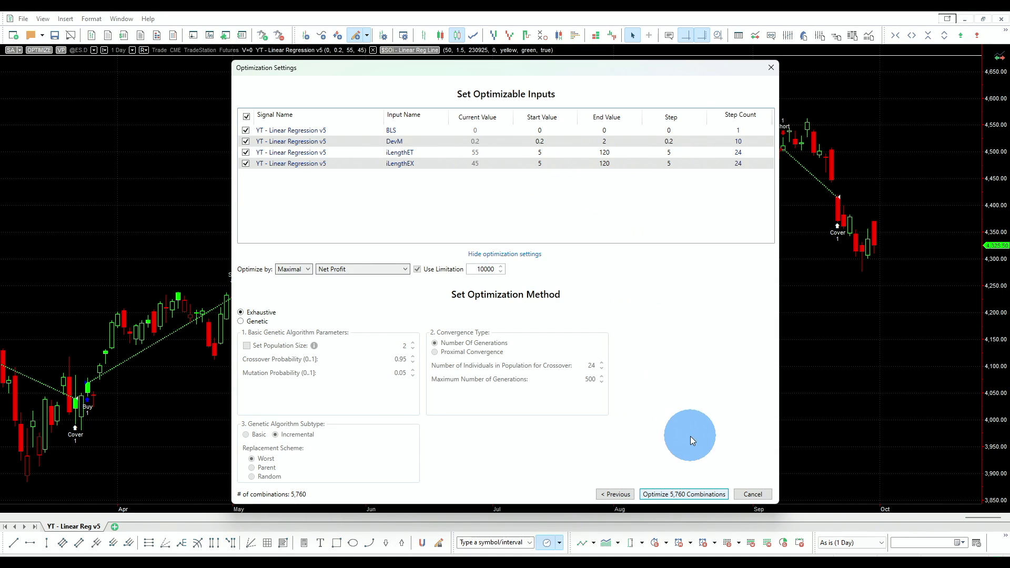
- Run the 5,760-combination optimization and scroll through its results
left_click(684, 495)
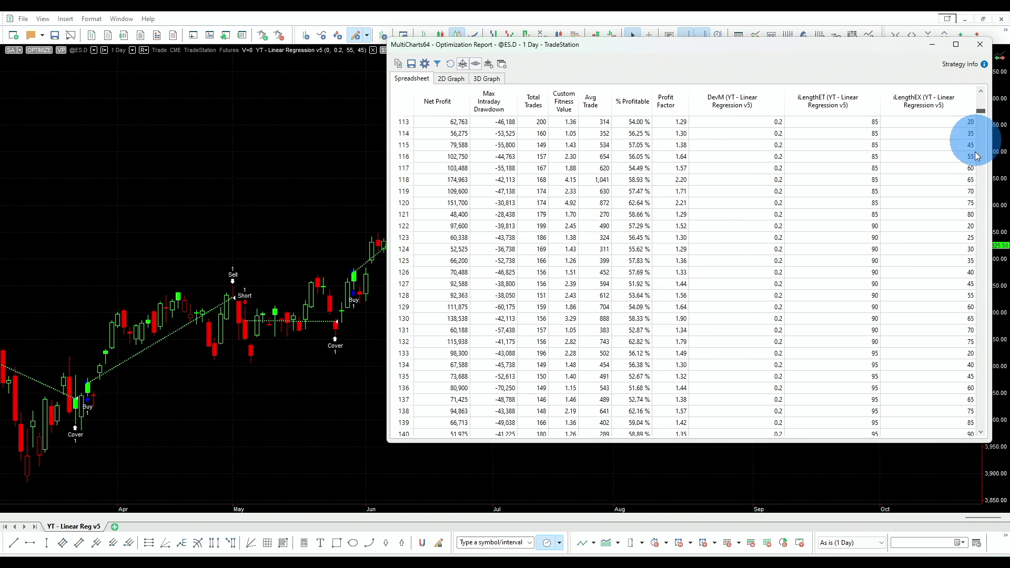
left_click_drag(981, 123, 1000, 408)
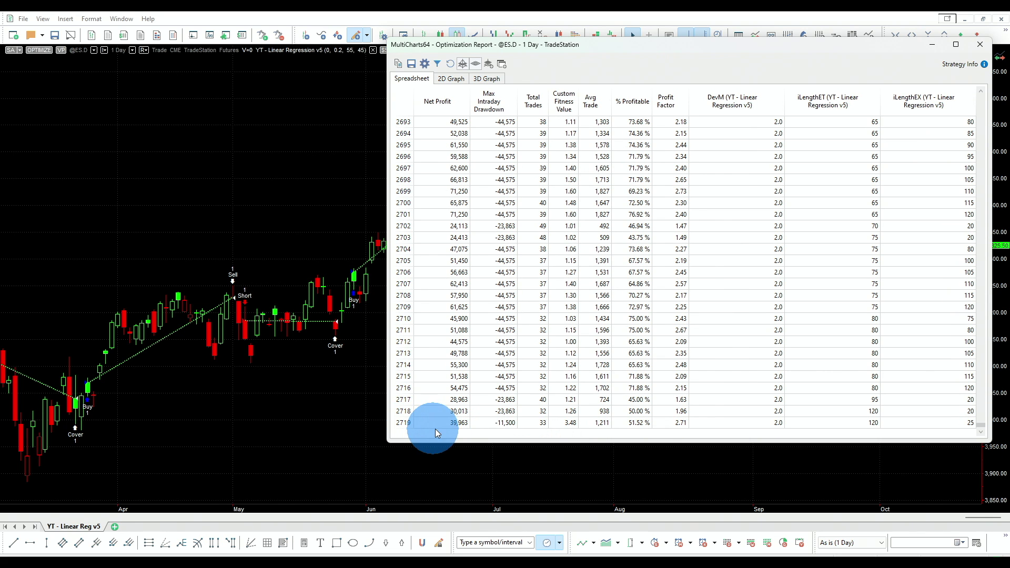
mouse_move(457, 429)
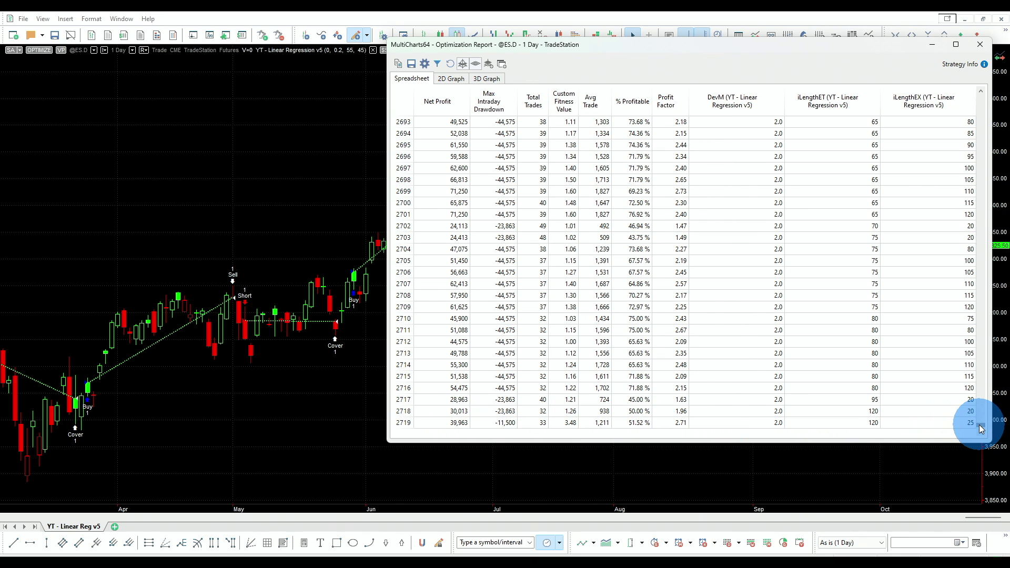
left_click_drag(981, 429, 981, 94)
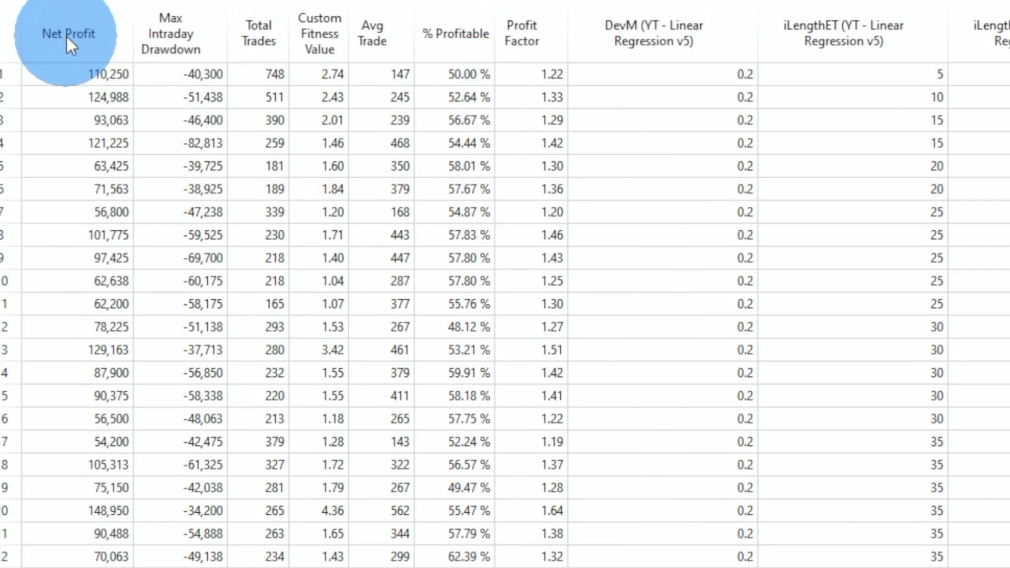
- Sort results by Net Profit descending, topping at 229,475 with DevM 0.2, iLengthET 55, iLengthEX 45
left_click(67, 34)
left_click(68, 35)
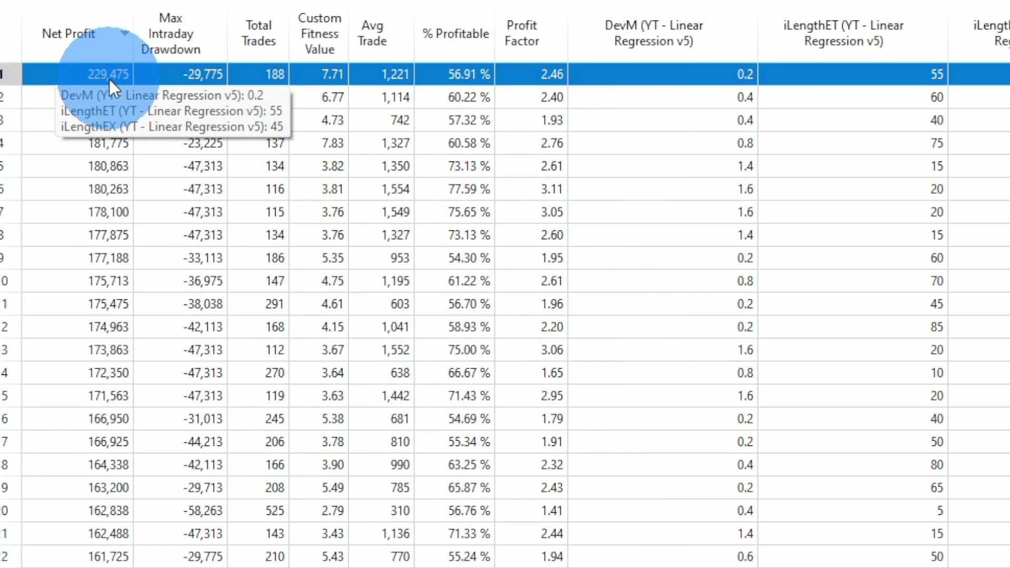
scroll(11, 475, "down", 8)
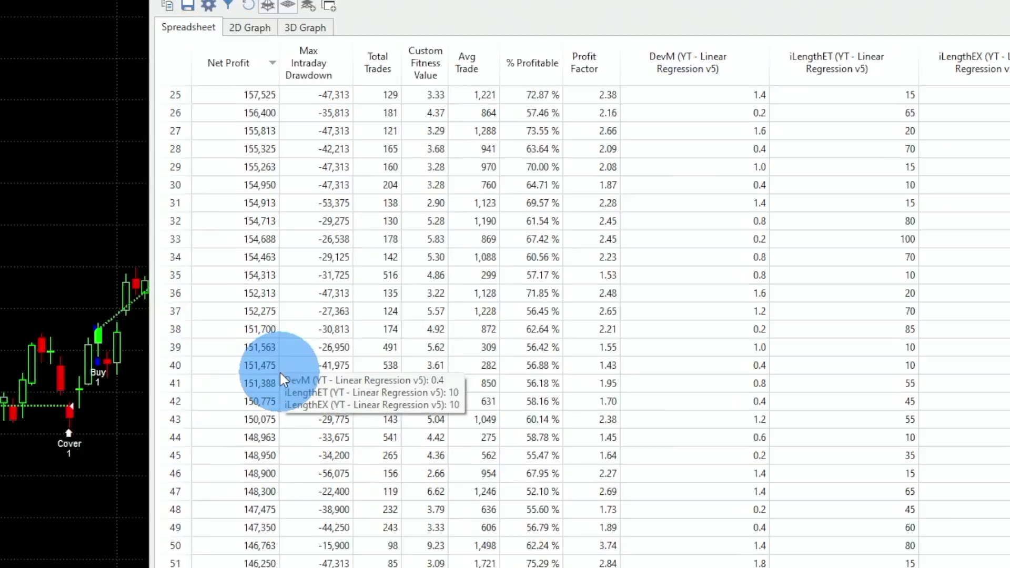
- Apply DevM 0.2, iLengthET 55, iLengthEX 45 and view Total Trade Analysis: 188 trades, 57% profitable
scroll(437, 295, "up", 8)
double_click(413, 123)
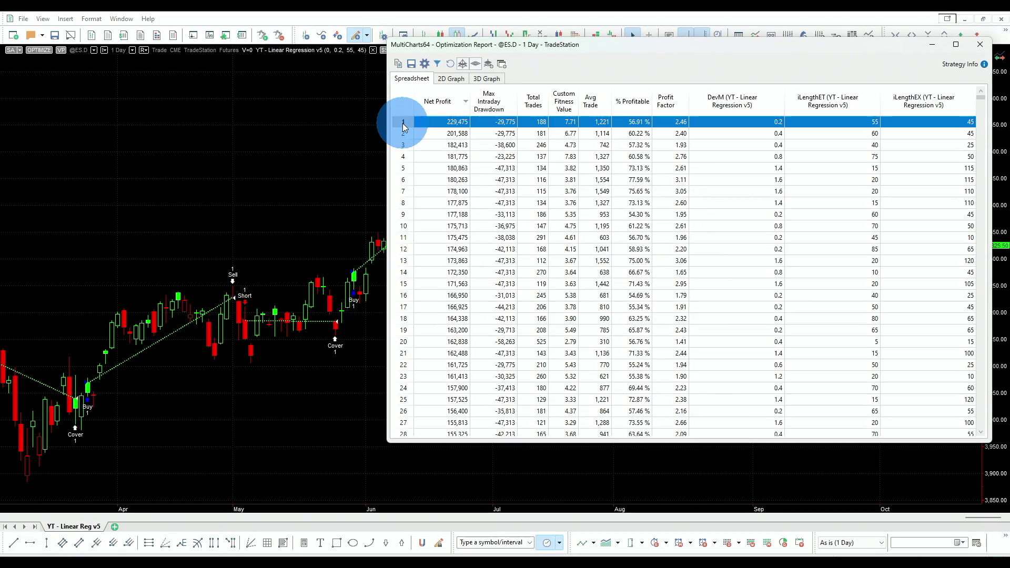
left_click(724, 298)
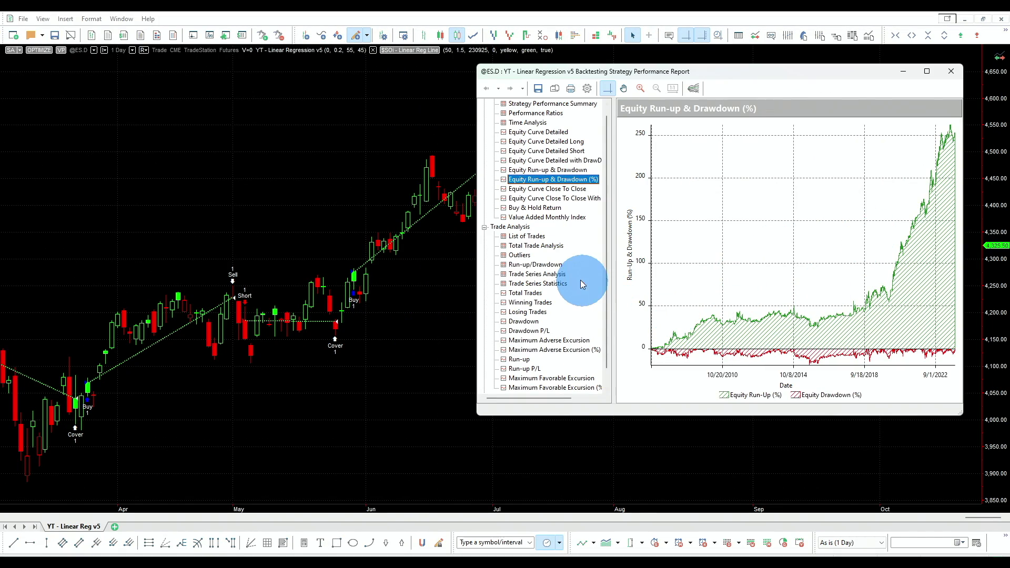
left_click(536, 247)
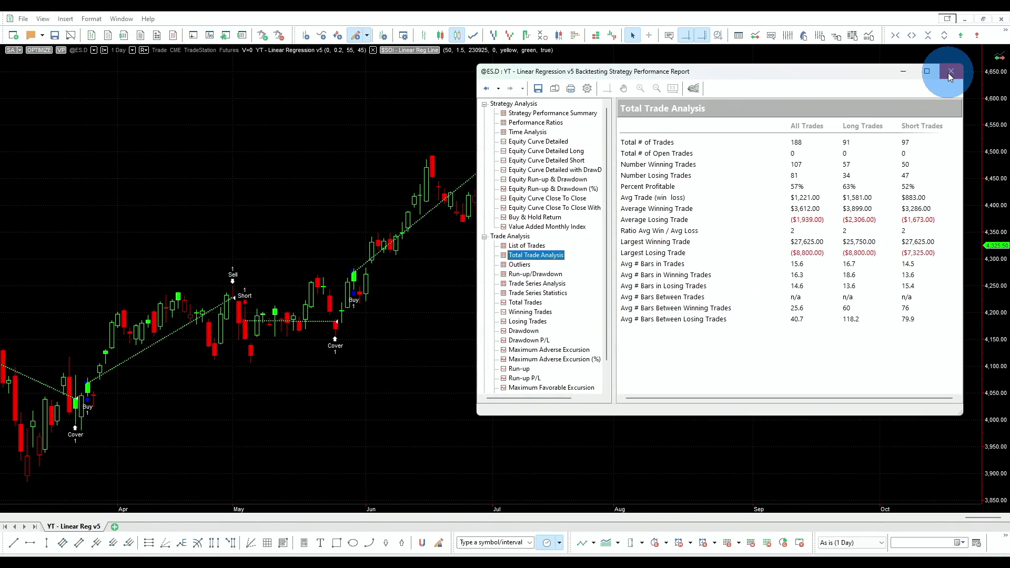
- Close the Strategy Performance Report to return to the Linear Reg long and short portfolios
left_click(950, 73)
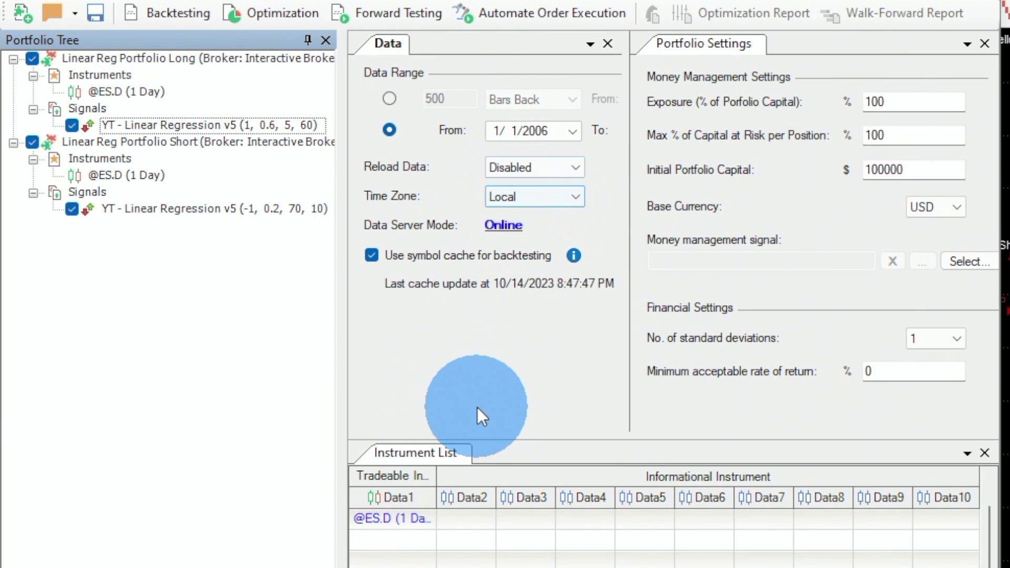
- Check the long and short signal settings, then show the single strategy's $229,475 performance summary
left_click(219, 121)
left_click(194, 210)
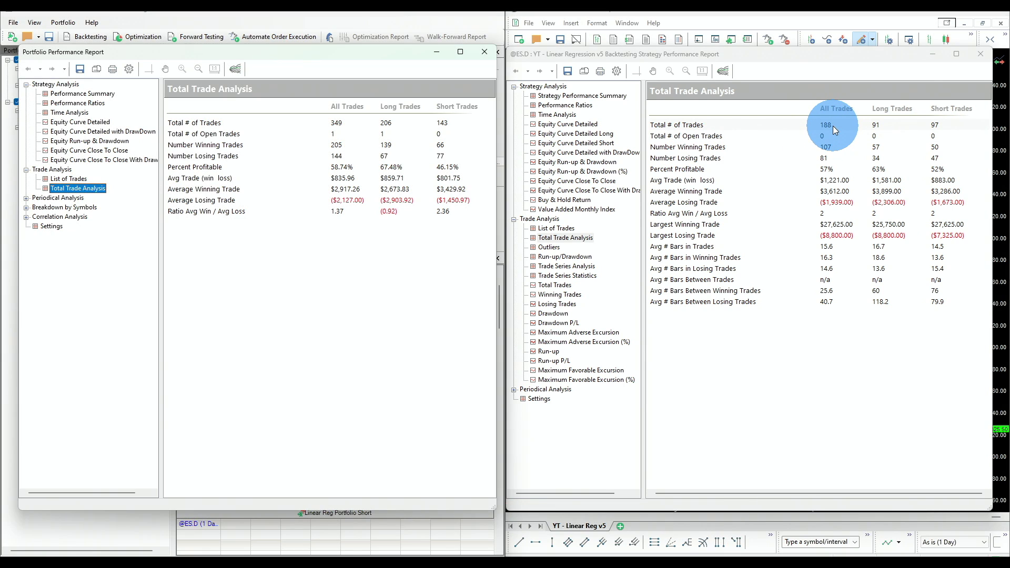
left_click(588, 96)
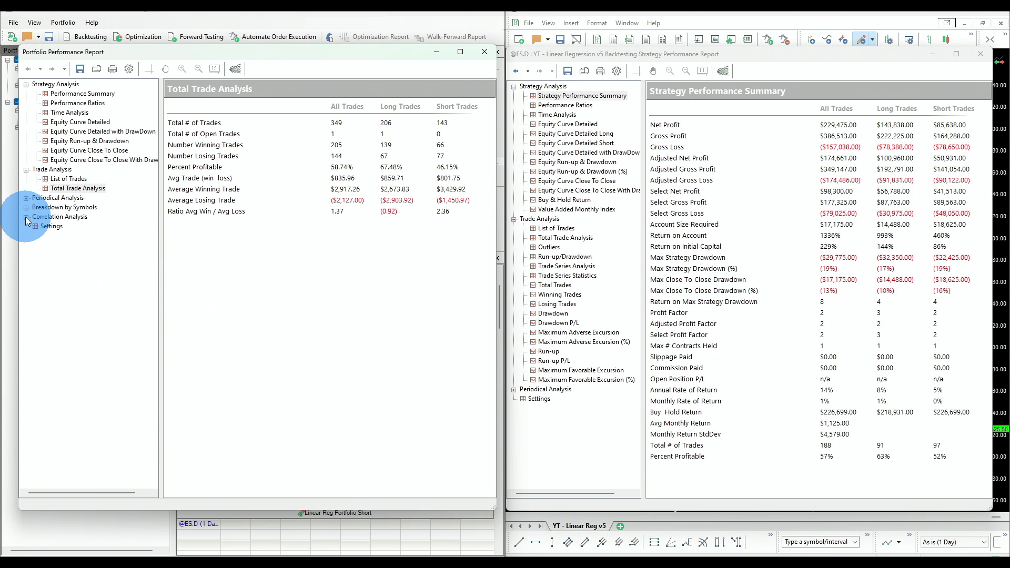
- View the −0.42 daily-equity correlation, then return to Total Trade Analysis (205 wins, 144 losses)
left_click(26, 217)
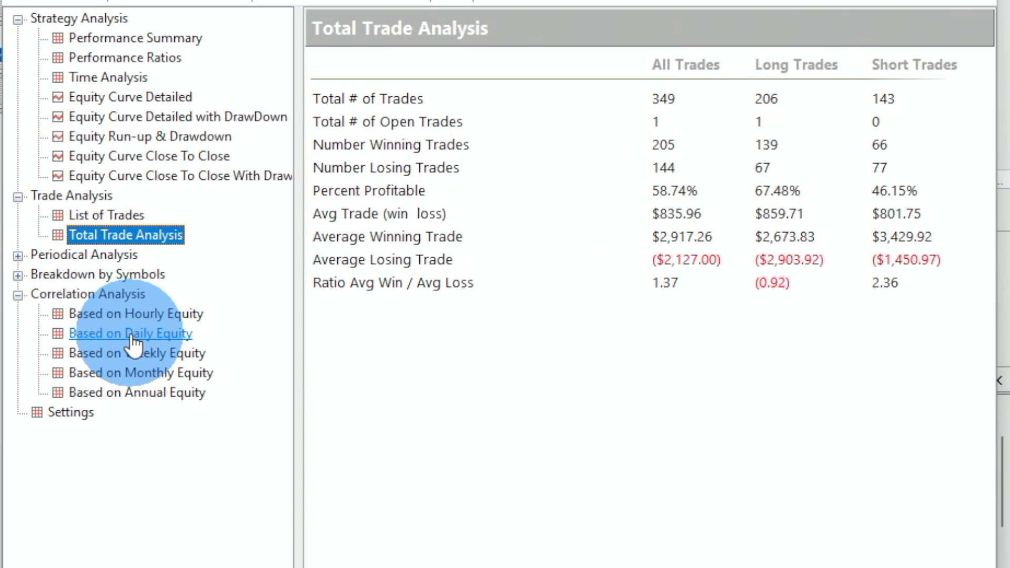
left_click(132, 333)
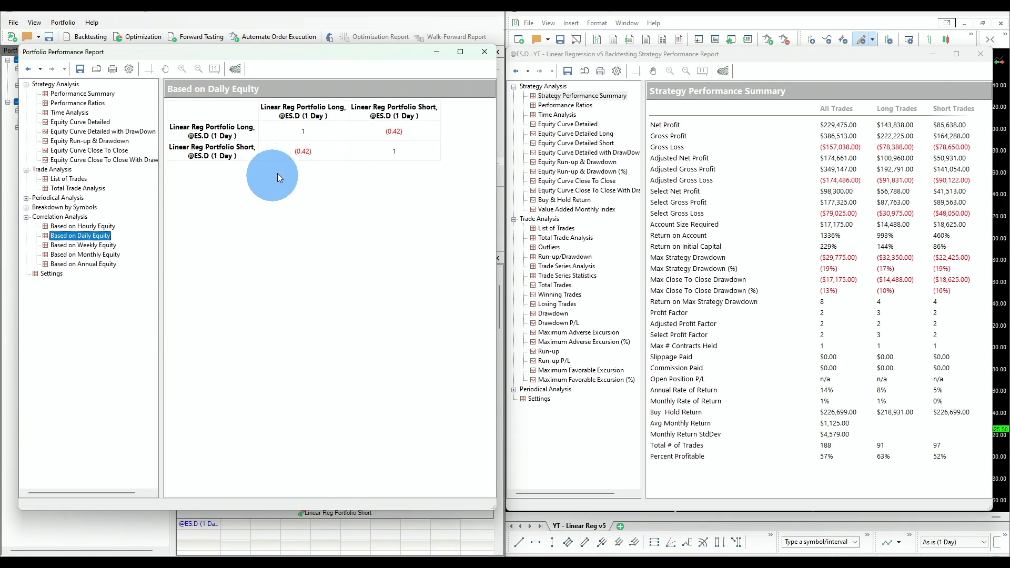
left_click(78, 188)
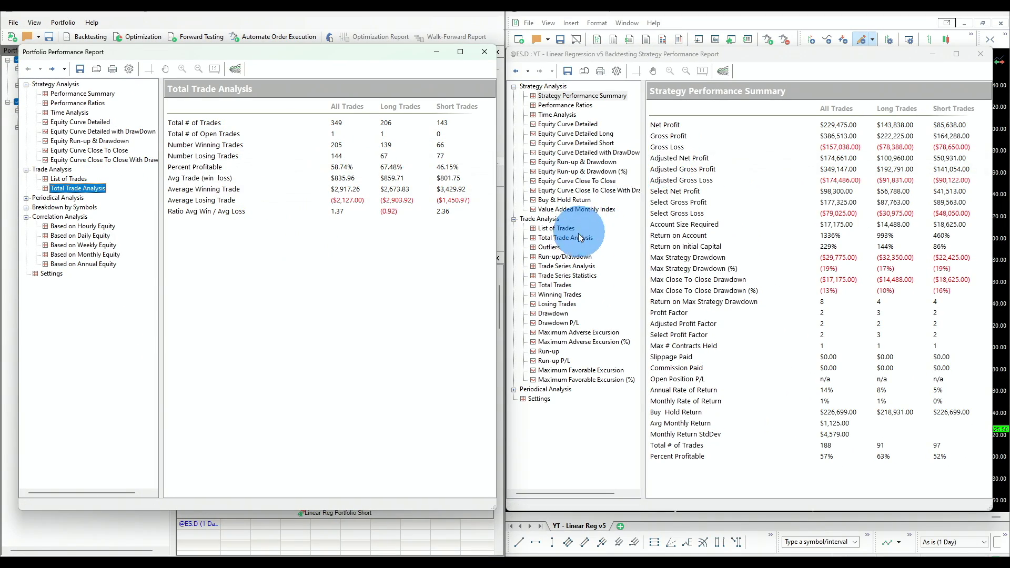
- Show both Performance Summaries side by side: $291,750 portfolio versus $229,475 single-strategy net profit
left_click(579, 240)
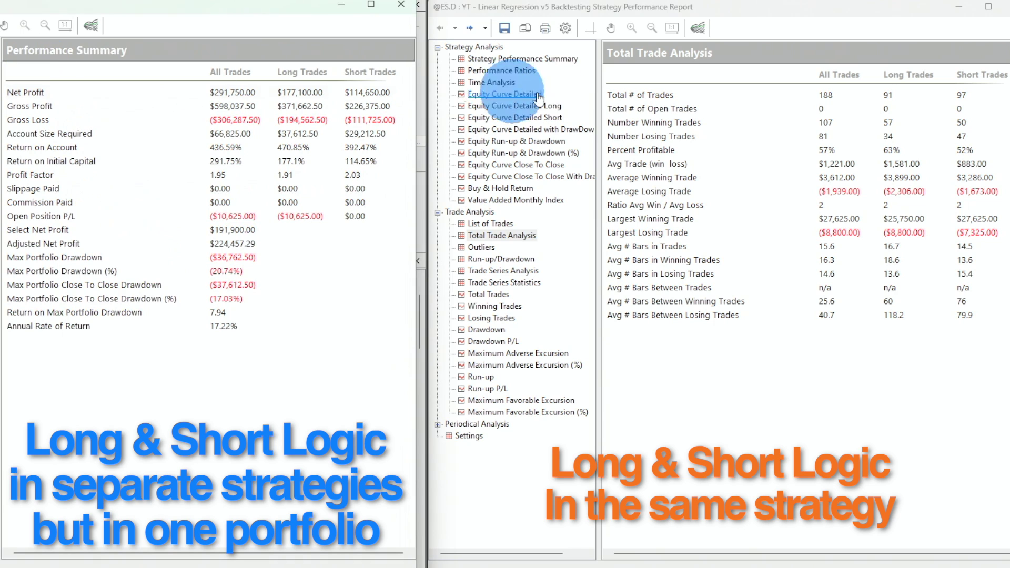
left_click(524, 58)
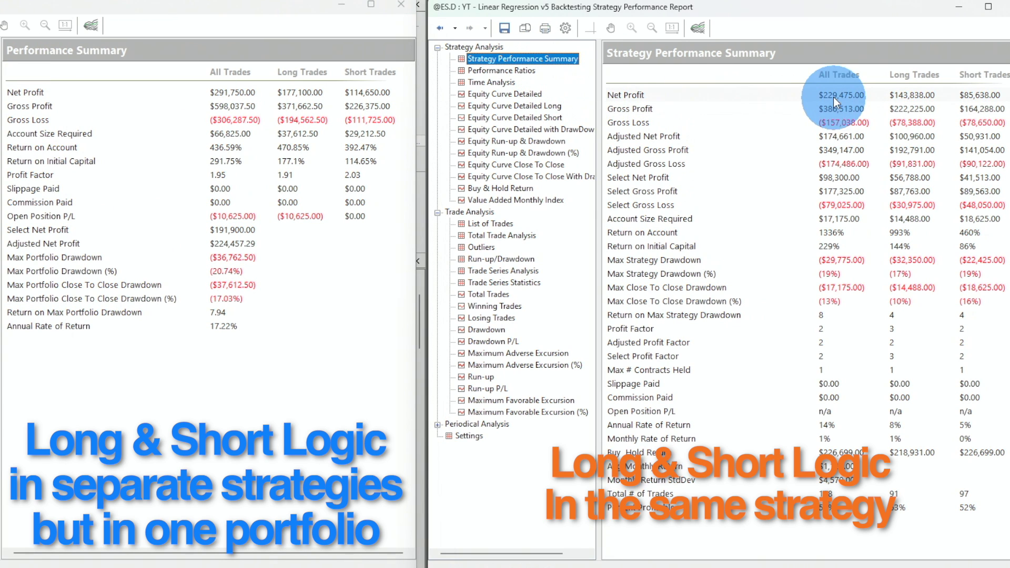